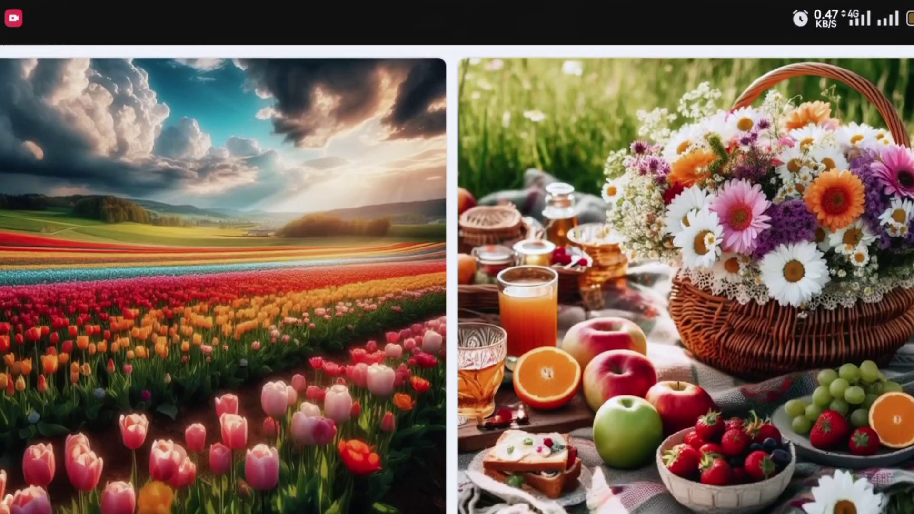
Step: Upload the boy-flying-a-kite illustration to LeiaPix to animate it
scroll(457, 276, down, 5)
scroll(457, 276, down, 5)
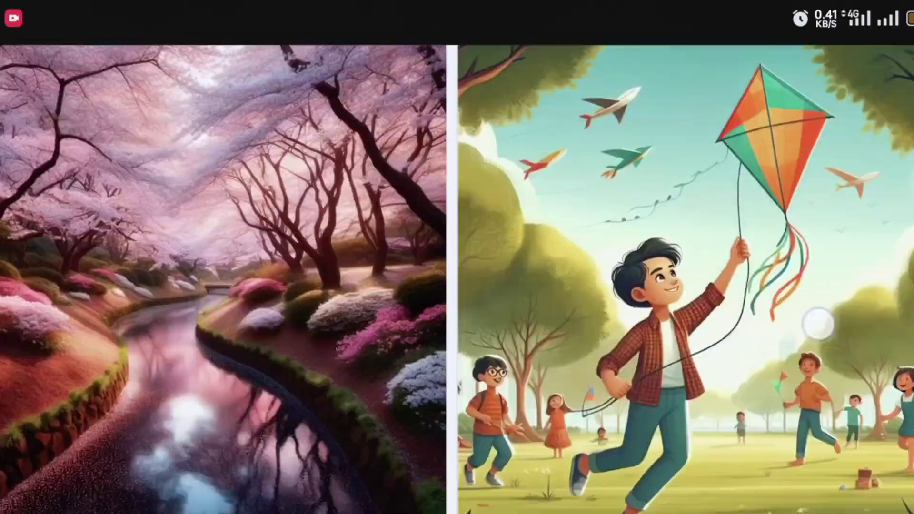
click(686, 205)
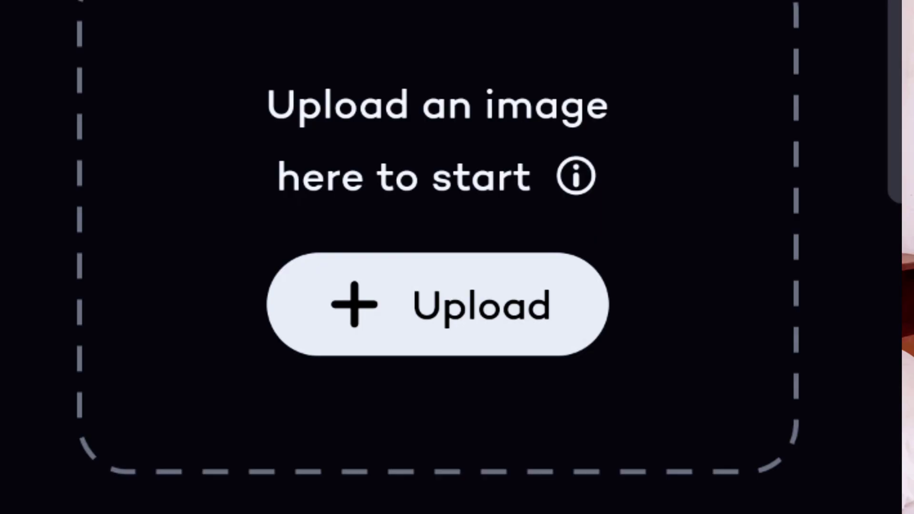
click(530, 290)
click(771, 274)
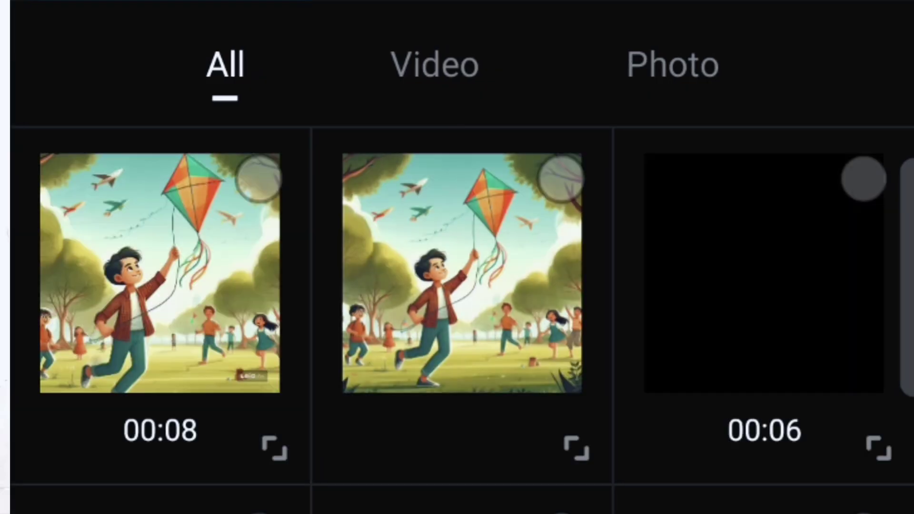
click(259, 178)
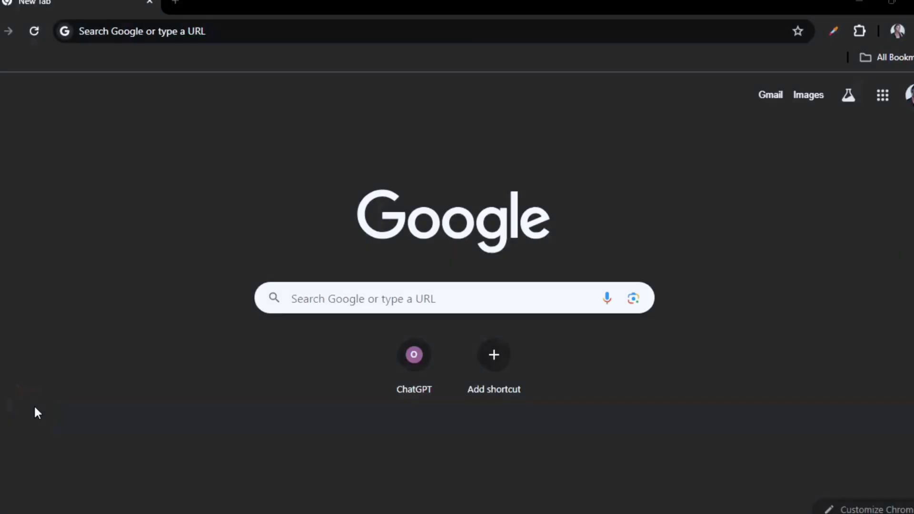
Step: Go to clipwise.ai in the Chrome tab
click(116, 30)
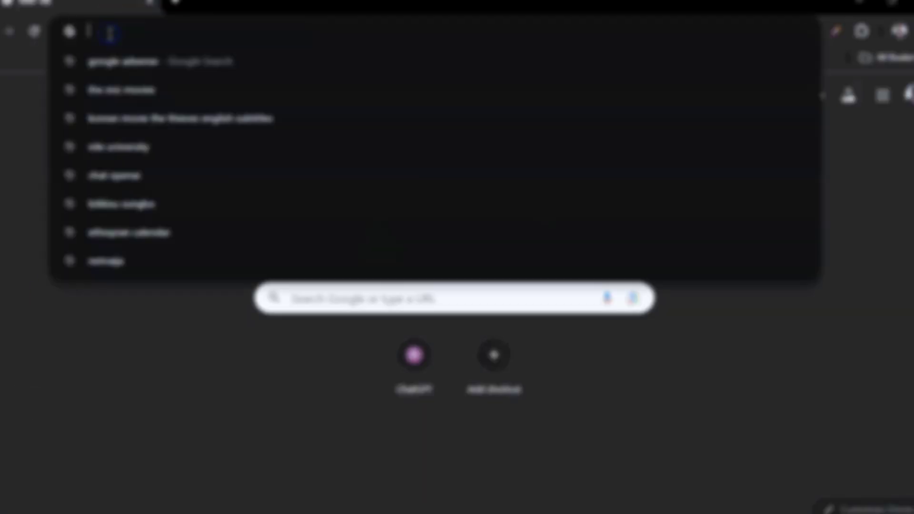
text(cl)
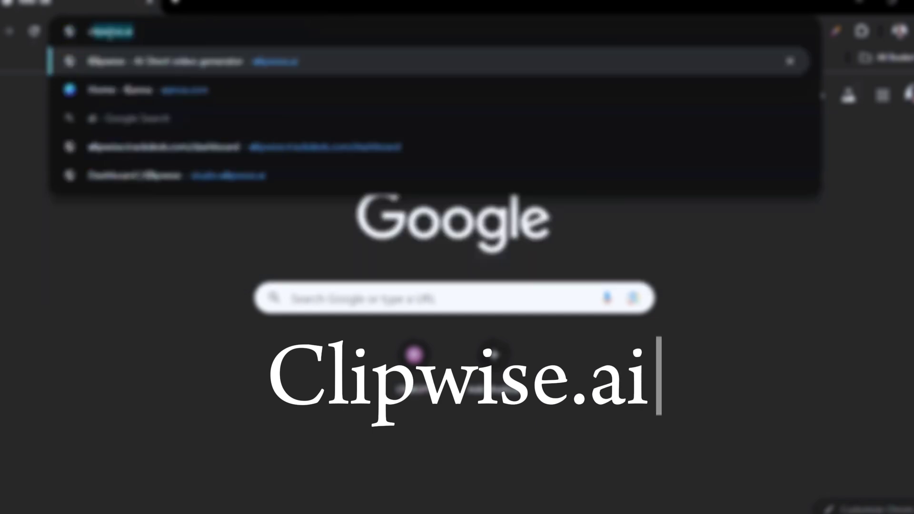
text(ip)
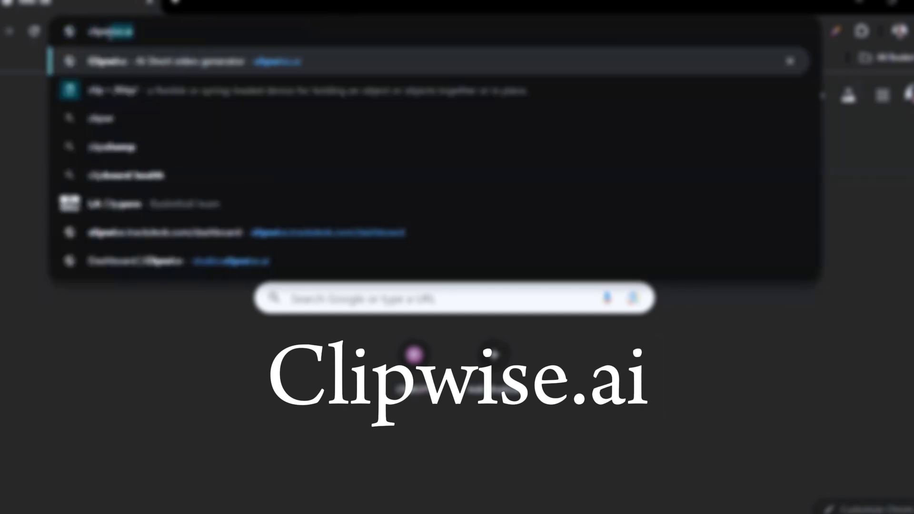
text(wise.ai)
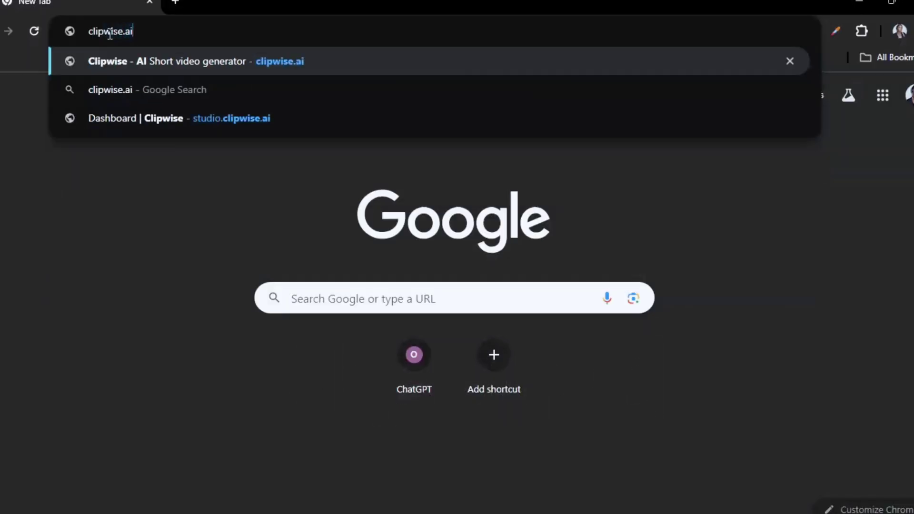
key(Return)
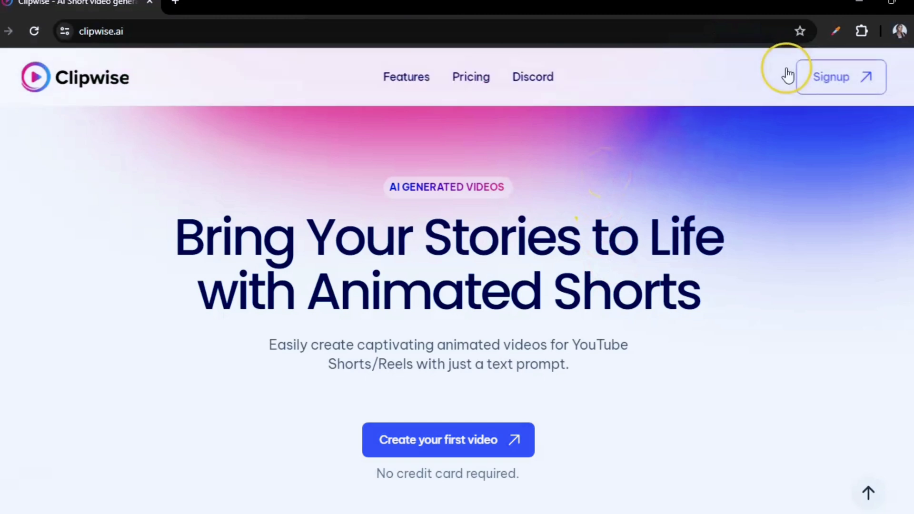
Step: Sign up to Clipwise with a Google account, declining the Chrome profile switch
click(837, 85)
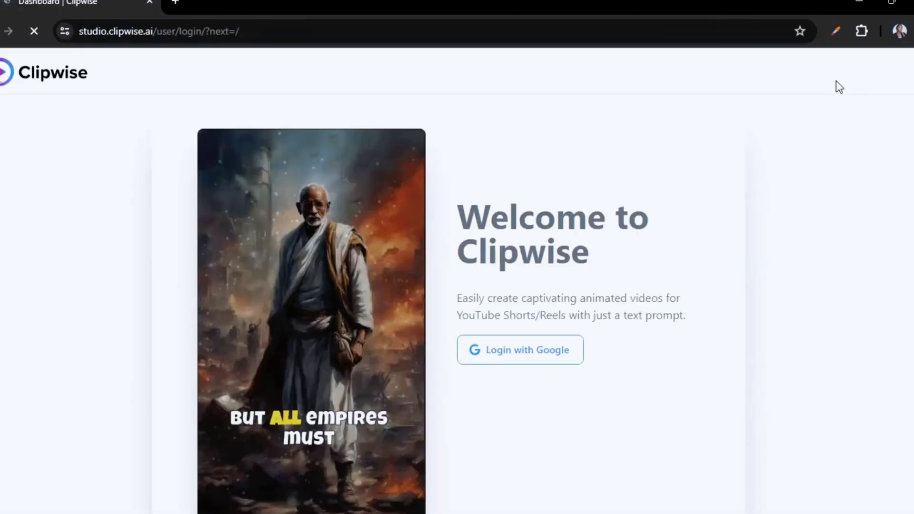
click(535, 355)
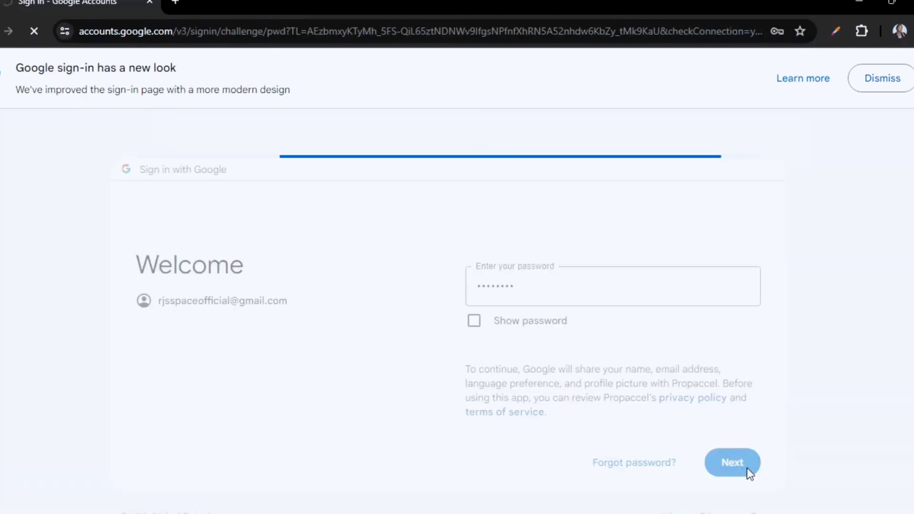
click(879, 233)
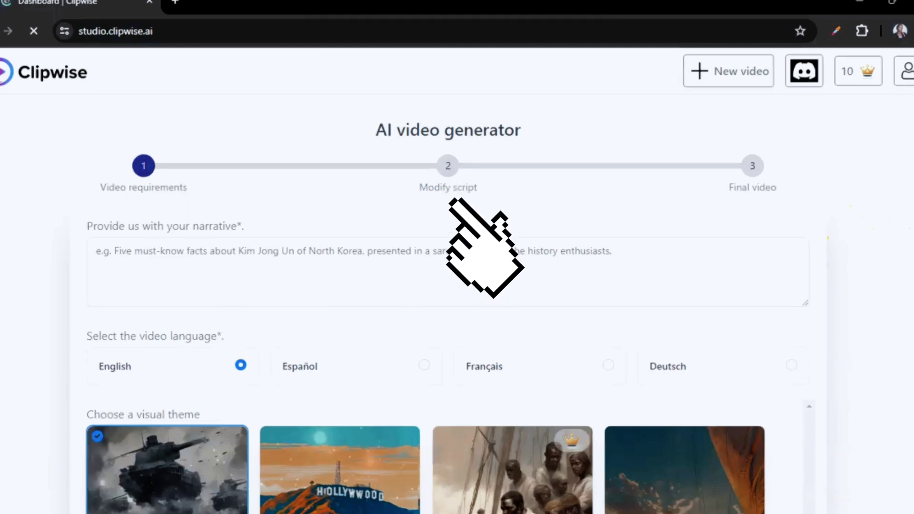
Step: Enter the narrative 'A historical story about Queen Amina of Zazau in Nigeria'
scroll(745, 200, down, 7)
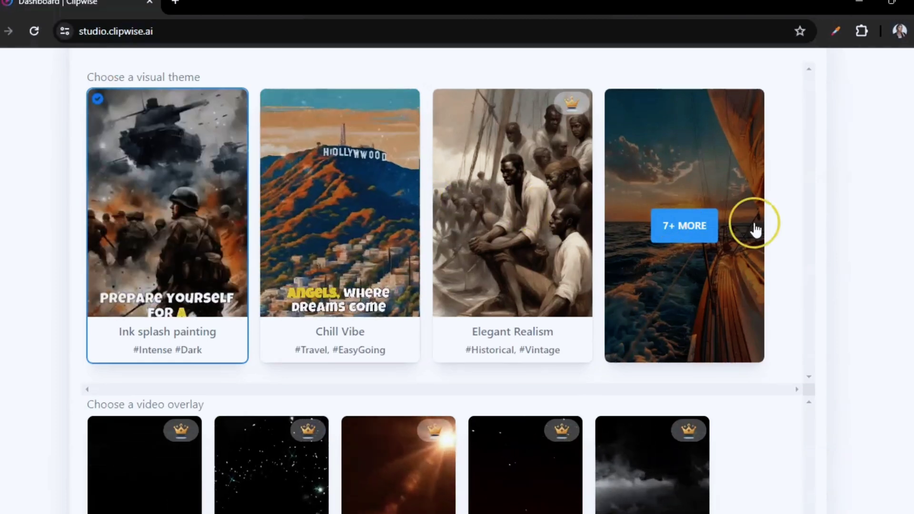
scroll(777, 142, up, 7)
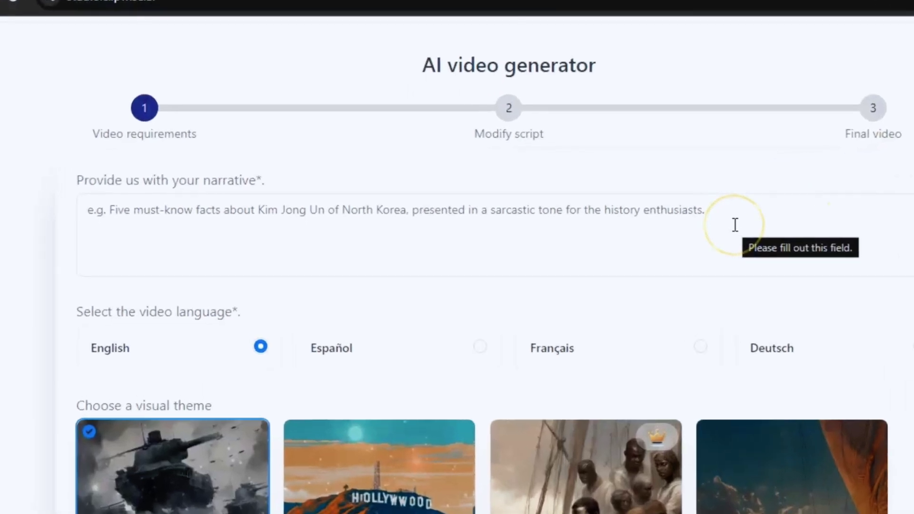
click(816, 227)
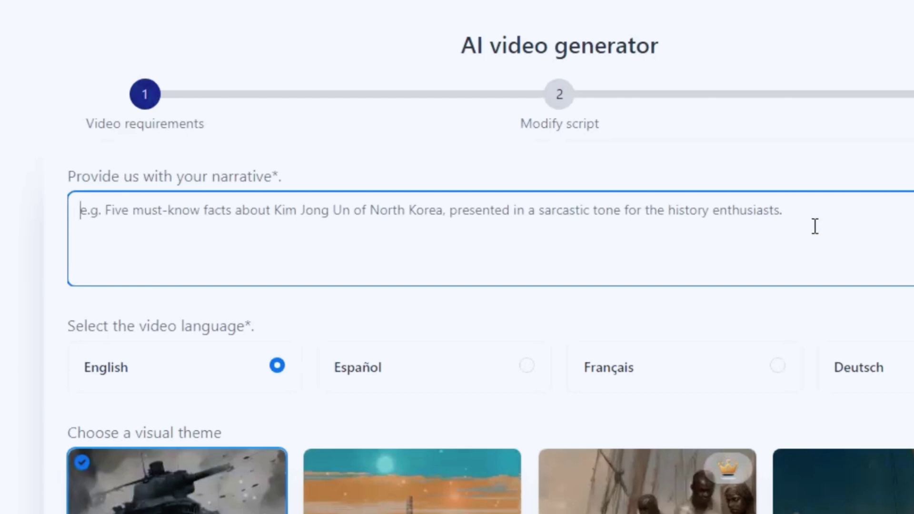
text(A)
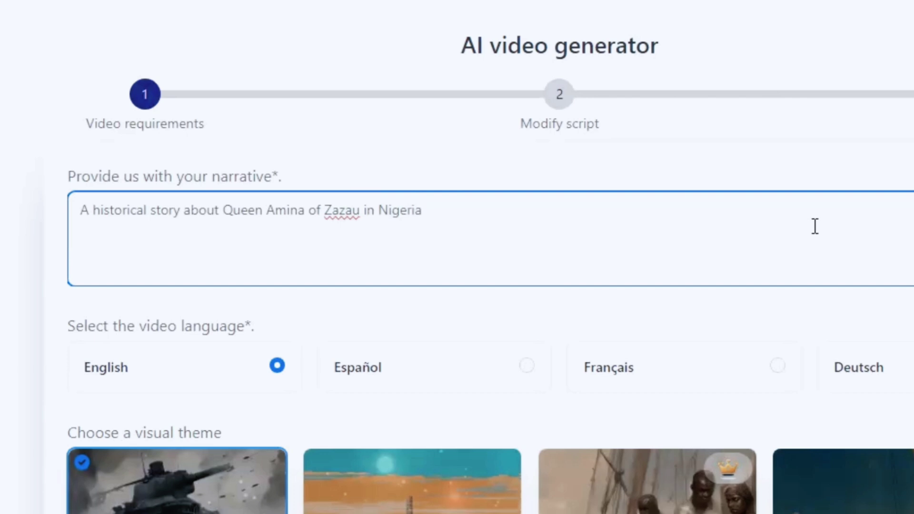
Step: Preview the Harper, Deep - Old and Jackson voices, settling on Jackson (male) for the voice-over
click(806, 241)
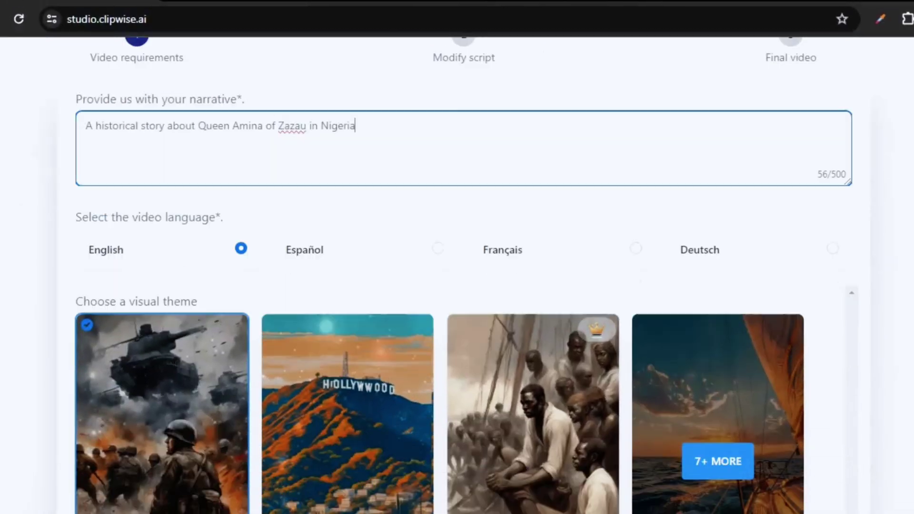
scroll(457, 275, down, 6)
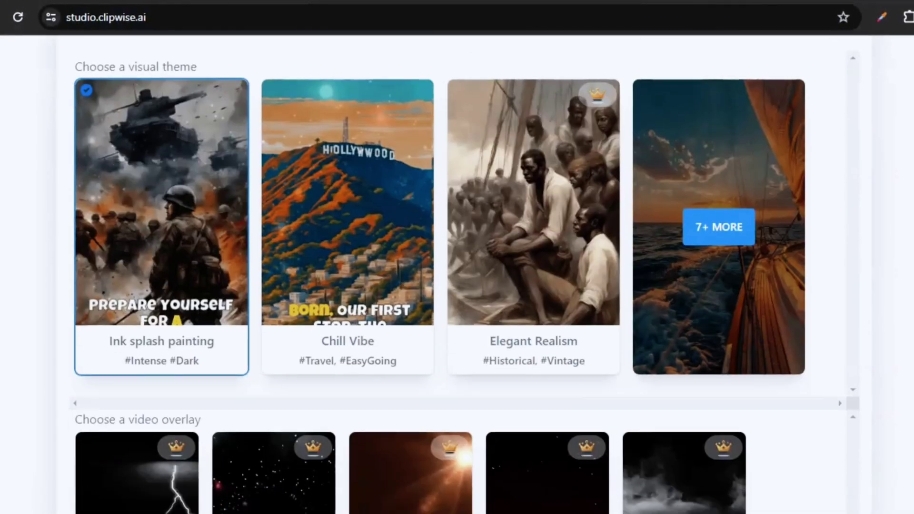
scroll(457, 275, down, 4)
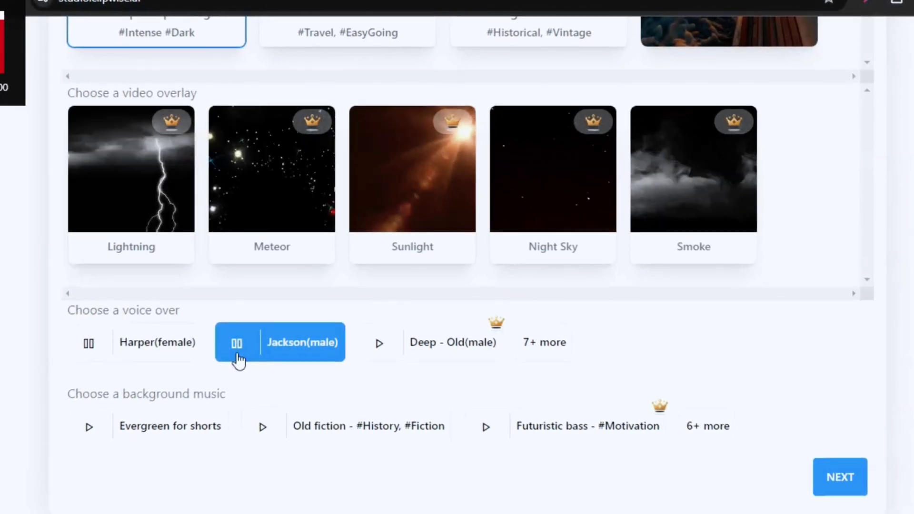
click(91, 345)
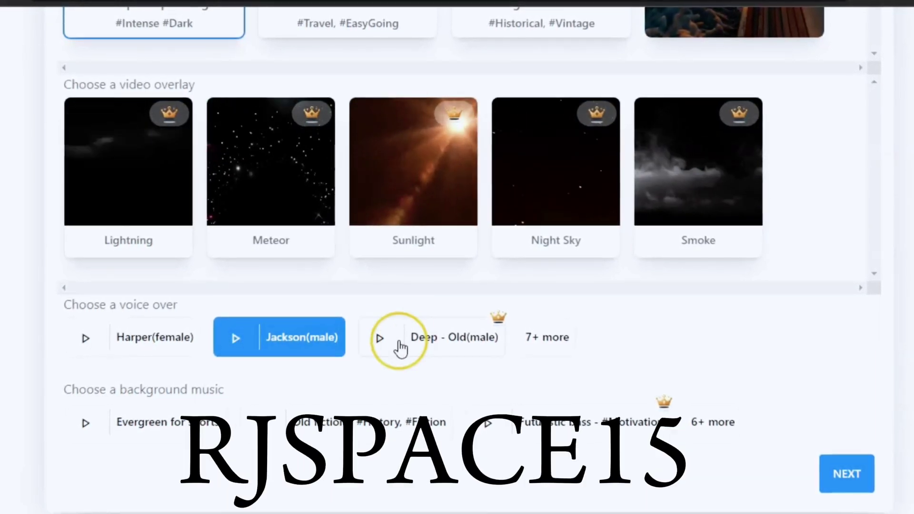
click(375, 338)
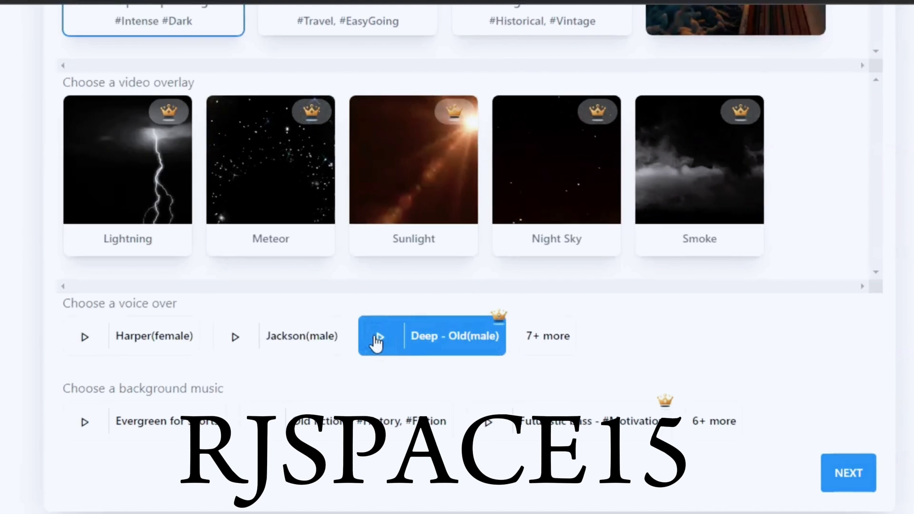
click(377, 339)
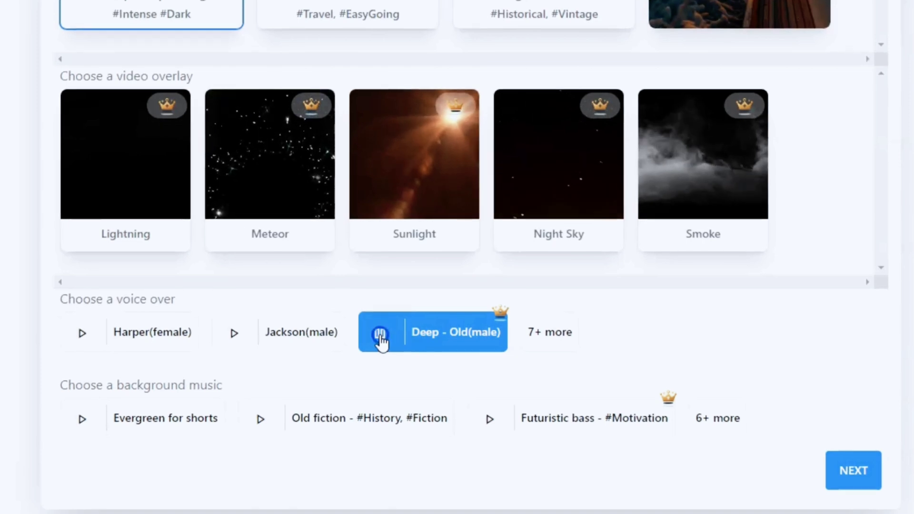
click(379, 342)
click(240, 383)
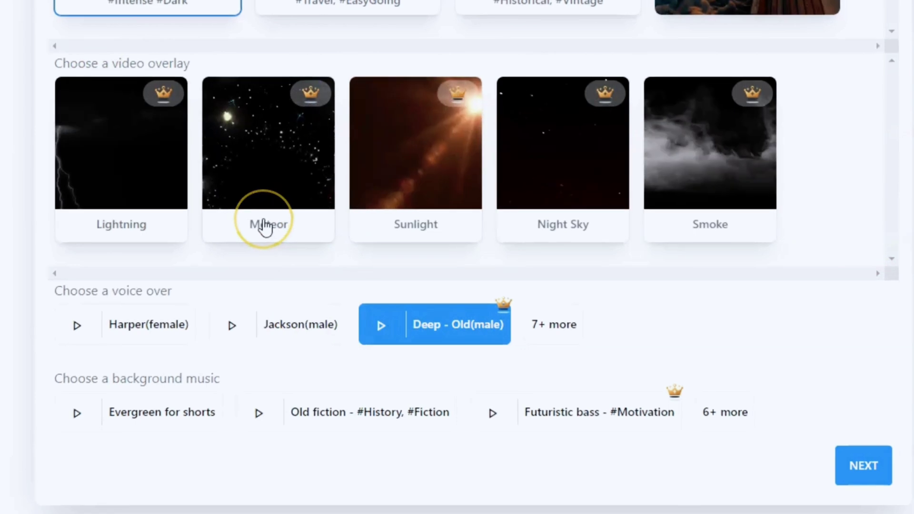
click(233, 326)
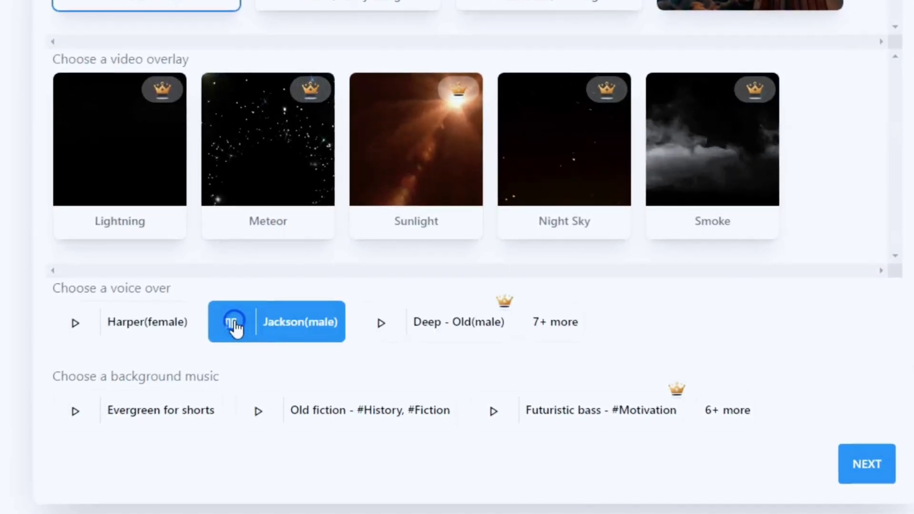
click(233, 326)
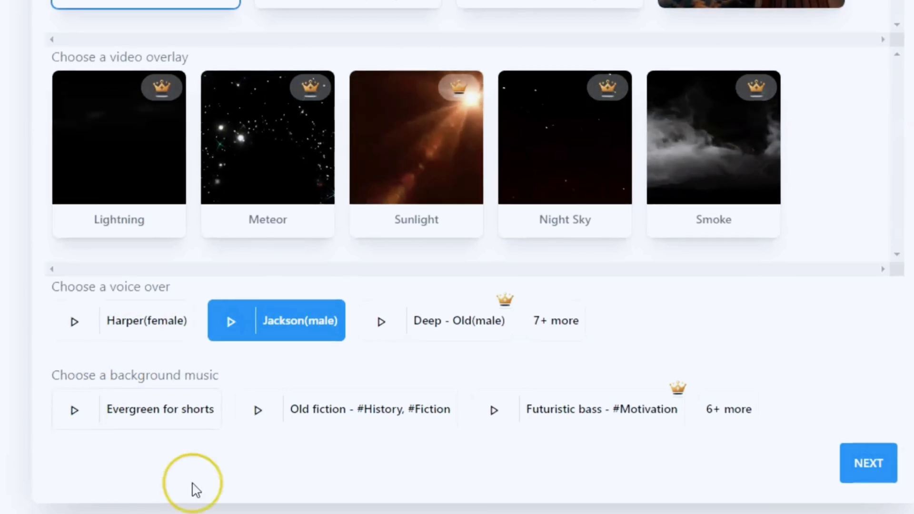
Step: Pick 'Old fiction - #History, #Fiction' as background music and continue to the script
click(258, 410)
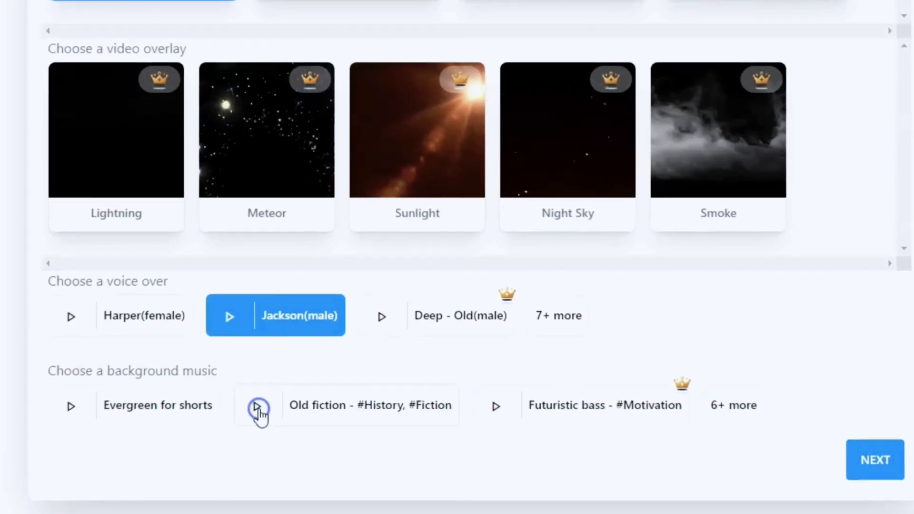
click(342, 410)
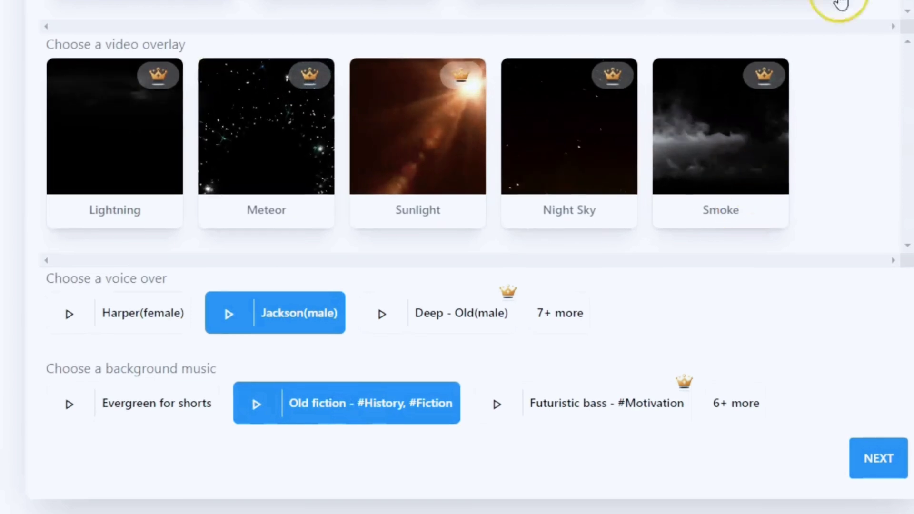
click(886, 459)
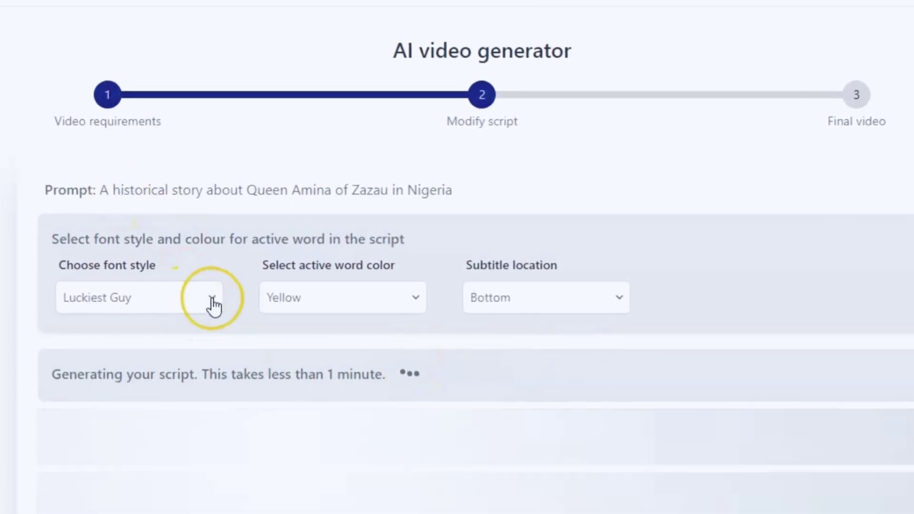
Step: Check captions (Luckiest Guy font, yellow active word, bottom placement) and review the script scenes
click(212, 304)
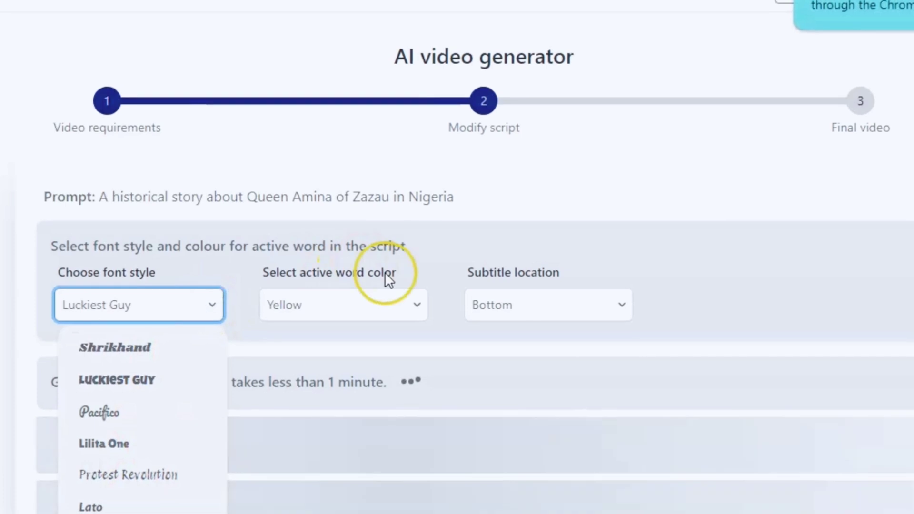
click(414, 309)
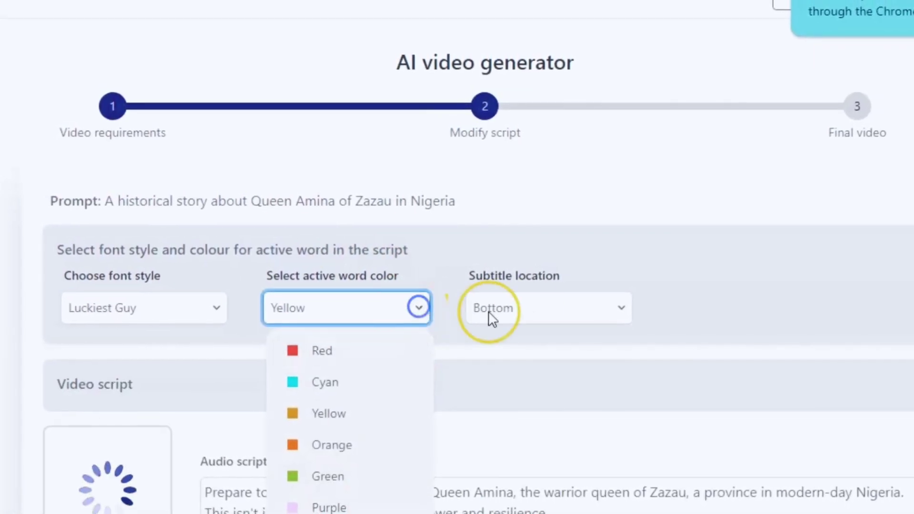
click(620, 309)
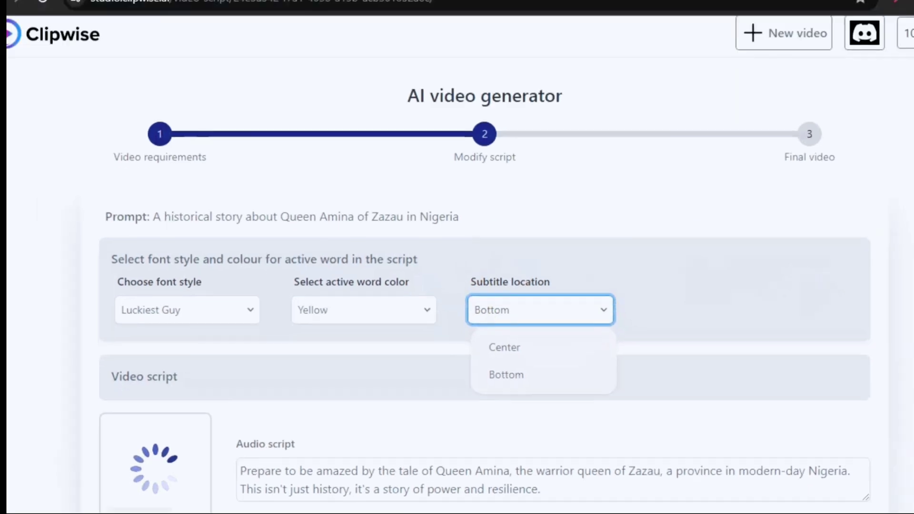
scroll(457, 286, down, 3)
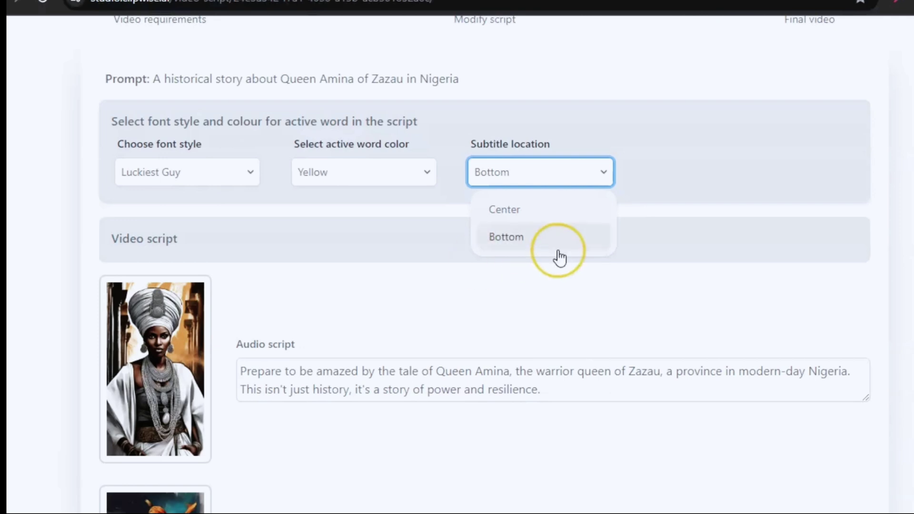
scroll(476, 286, down, 3)
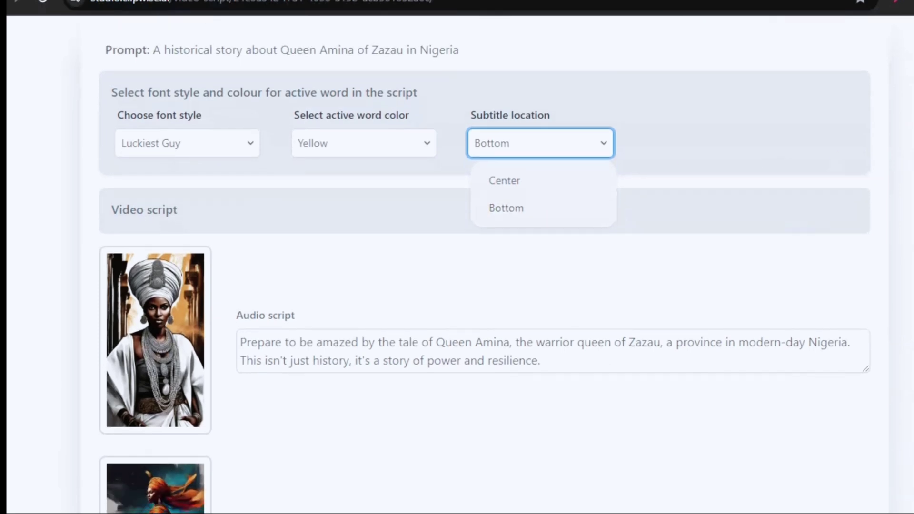
scroll(476, 286, down, 5)
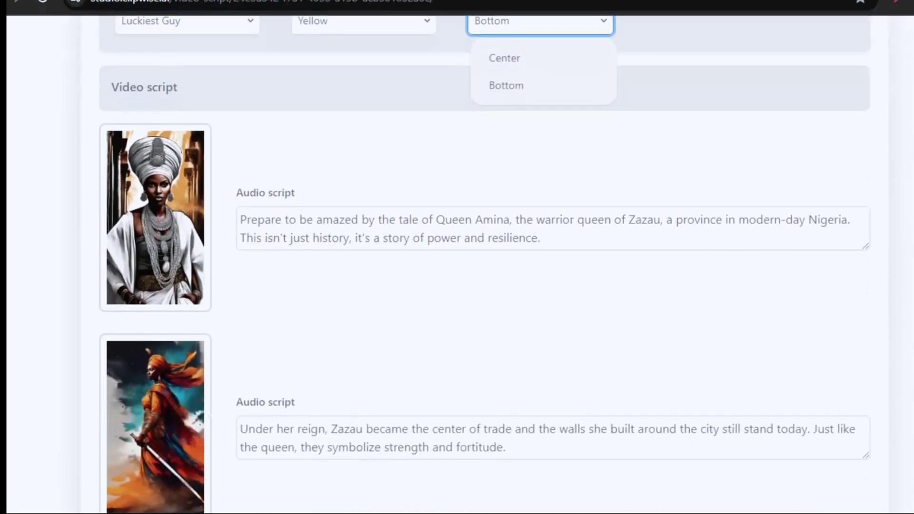
scroll(476, 286, down, 10)
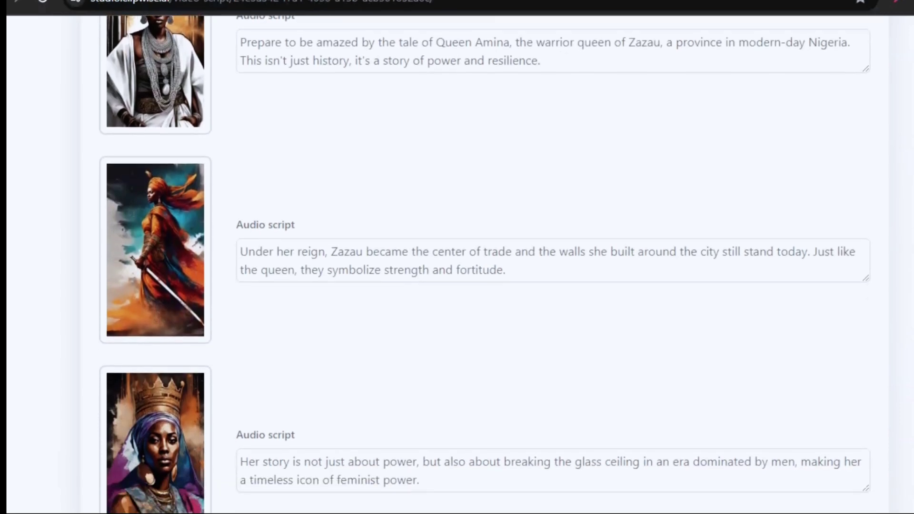
scroll(476, 285, down, 7)
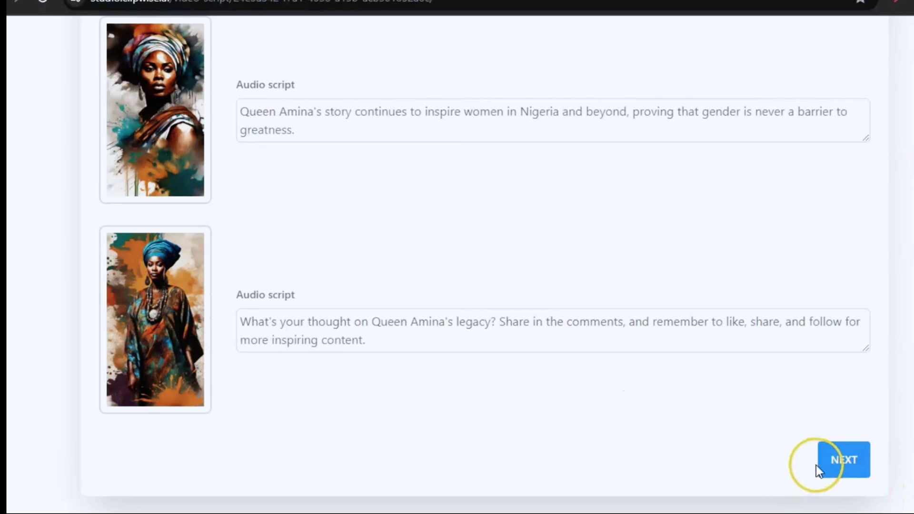
Step: Generate the final captioned Queen Amina video from the script
click(840, 460)
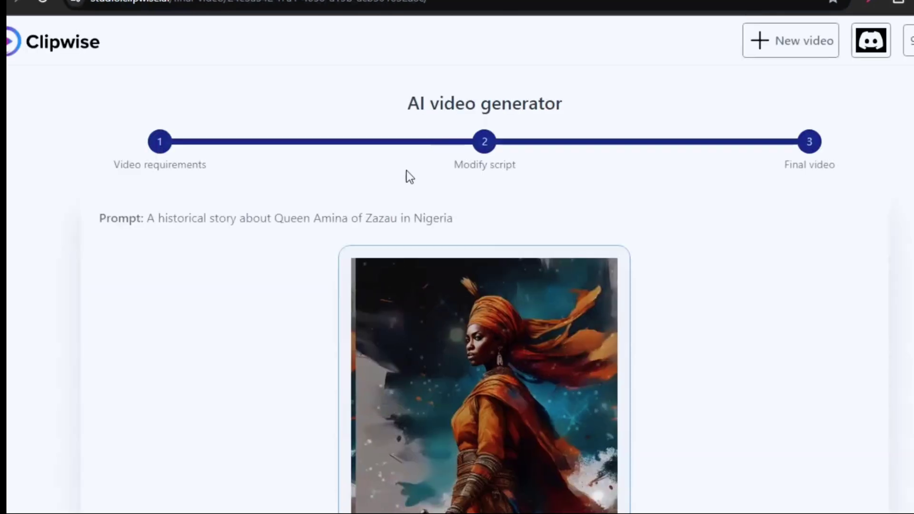
click(628, 246)
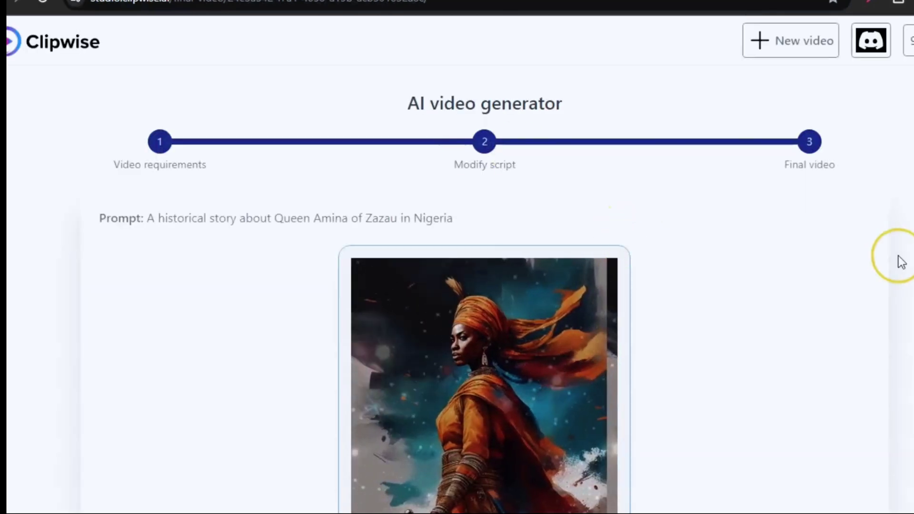
scroll(900, 259, down, 1)
scroll(460, 265, down, 4)
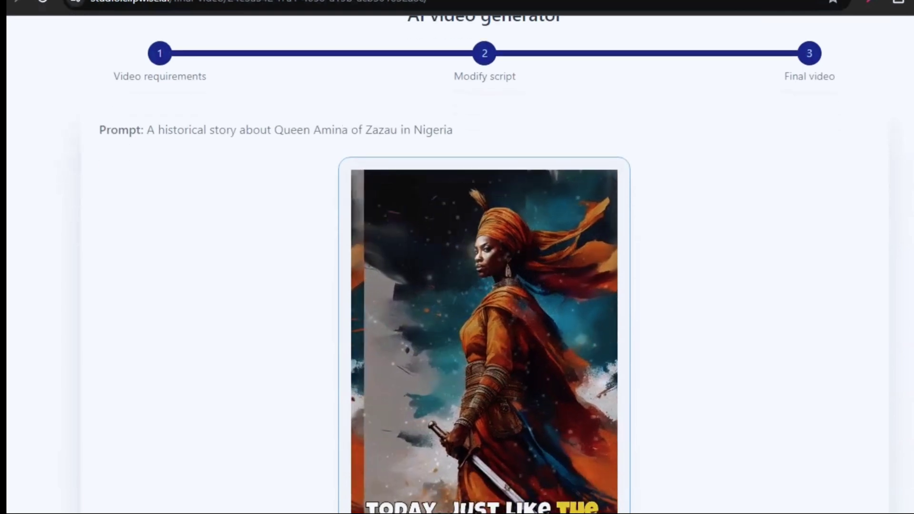
scroll(460, 264, down, 2)
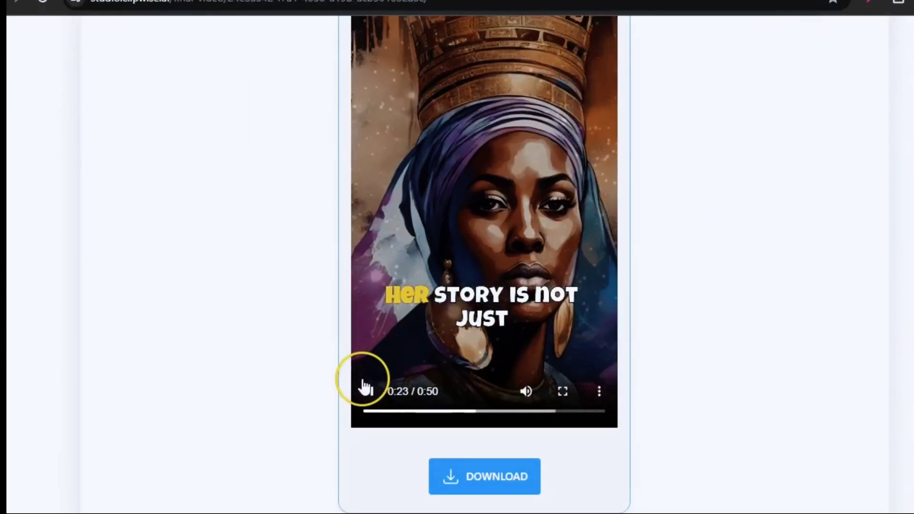
Step: Pause the finished video preview at 0:24 and open it for download
click(370, 392)
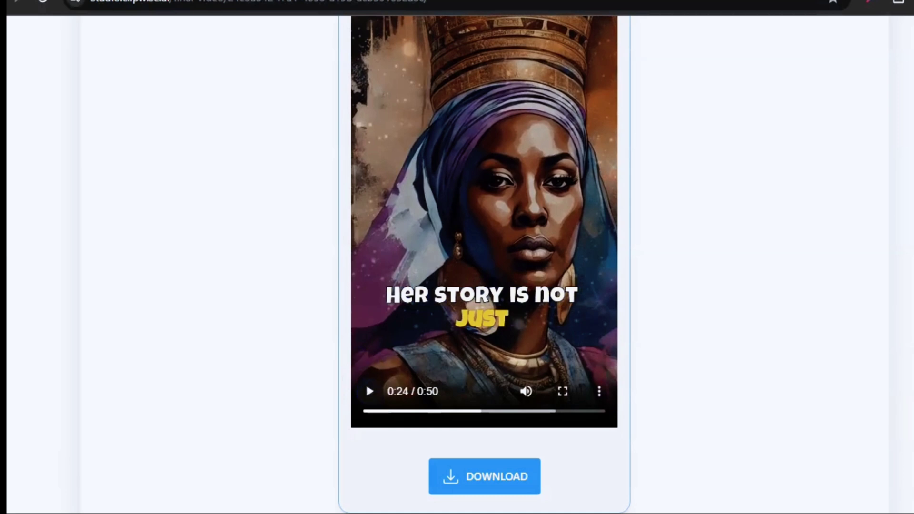
scroll(366, 383, up, 6)
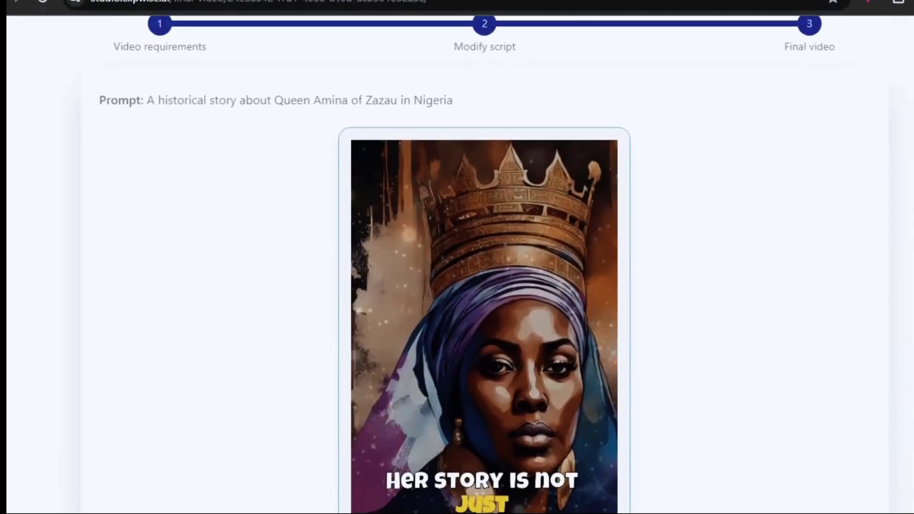
scroll(484, 264, down, 5)
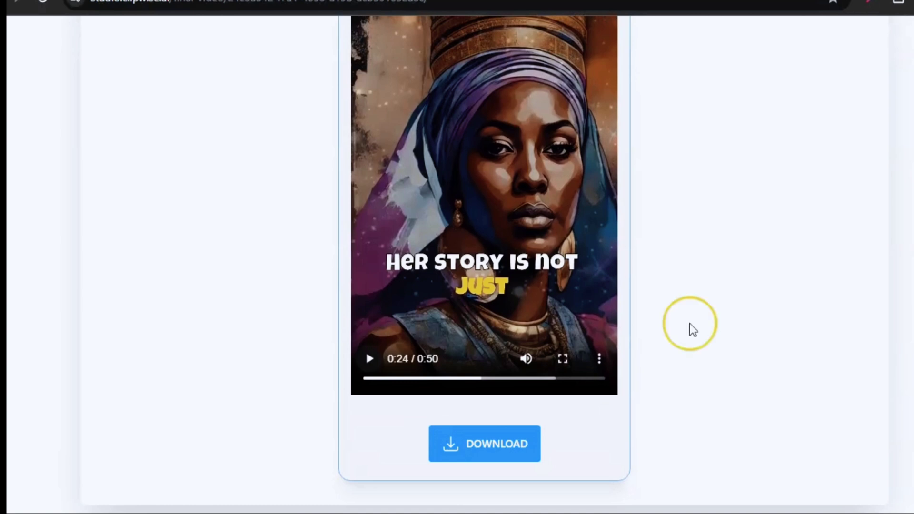
click(492, 445)
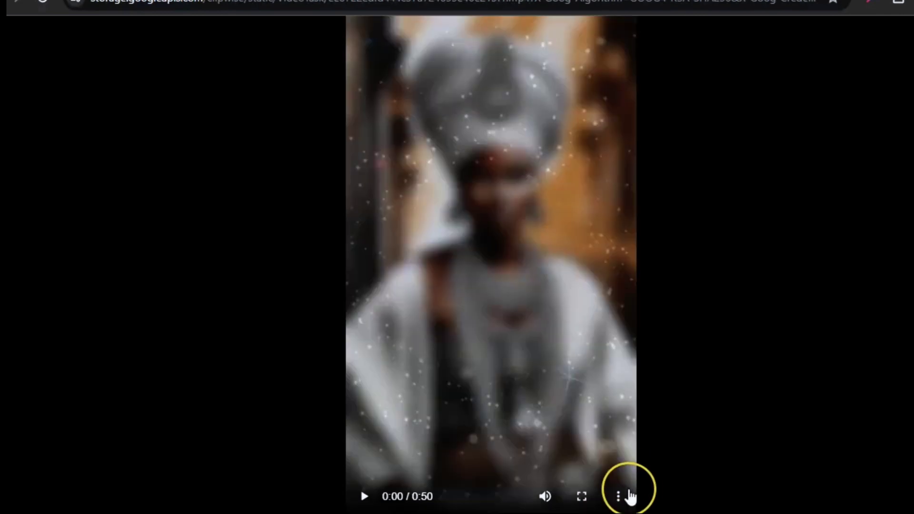
Step: Download the 0:50 Queen Amina video using the player's options menu
click(621, 496)
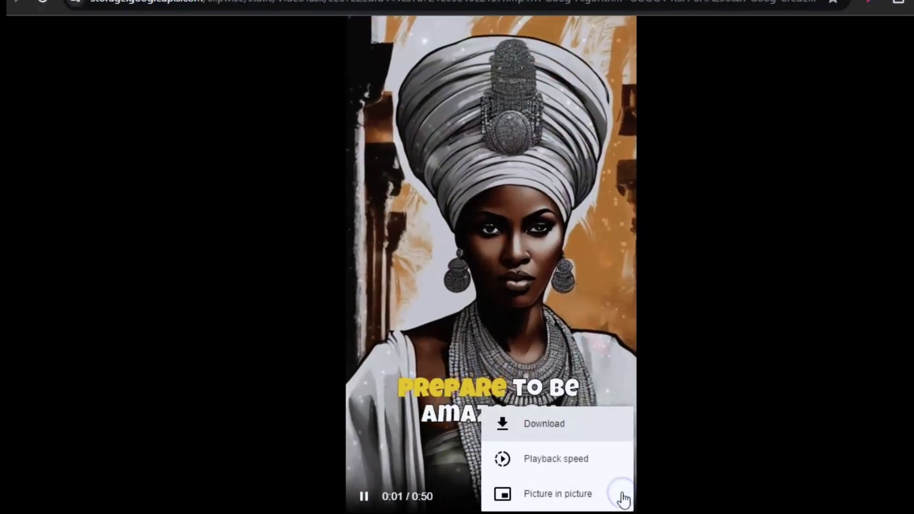
click(365, 495)
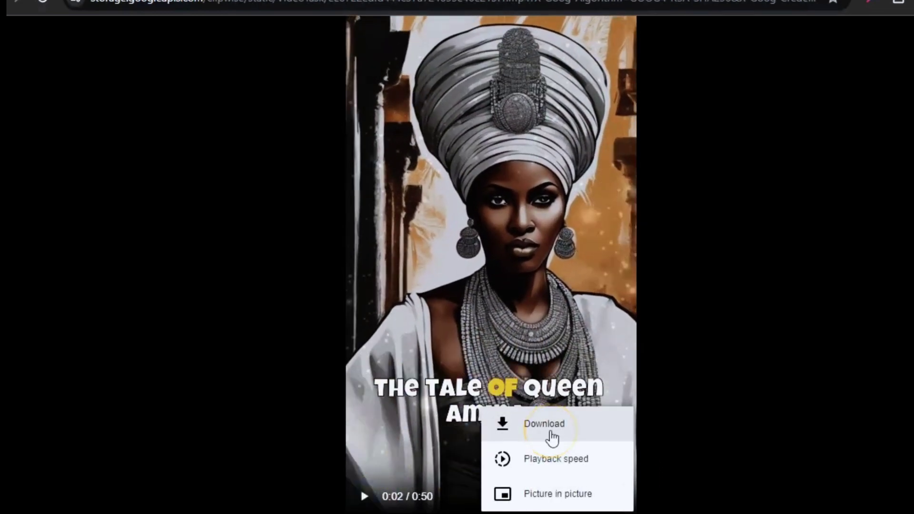
click(552, 433)
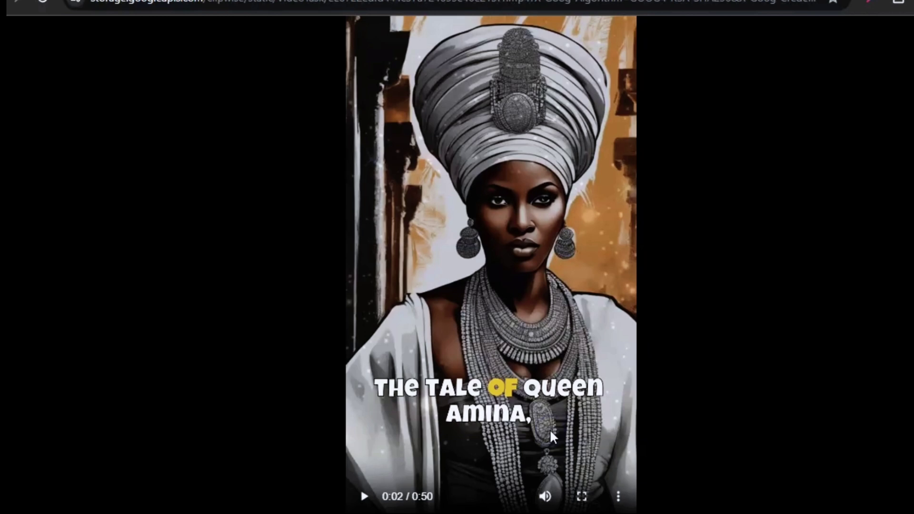